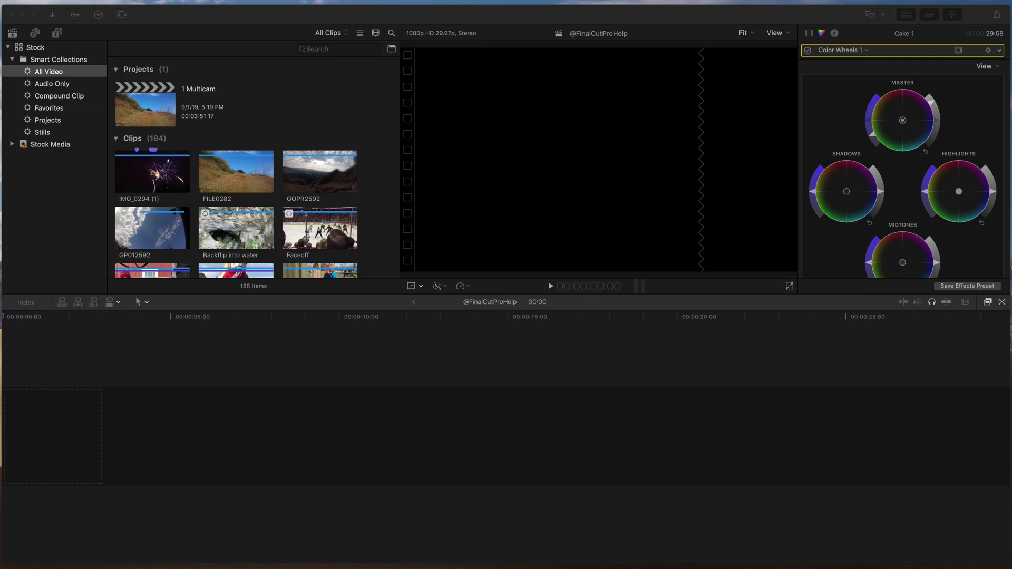
Step: Append the full IMG_0294 (1) fireworks clip, accepting 720p HD 24p project settings, and fit the timeline
click(128, 354)
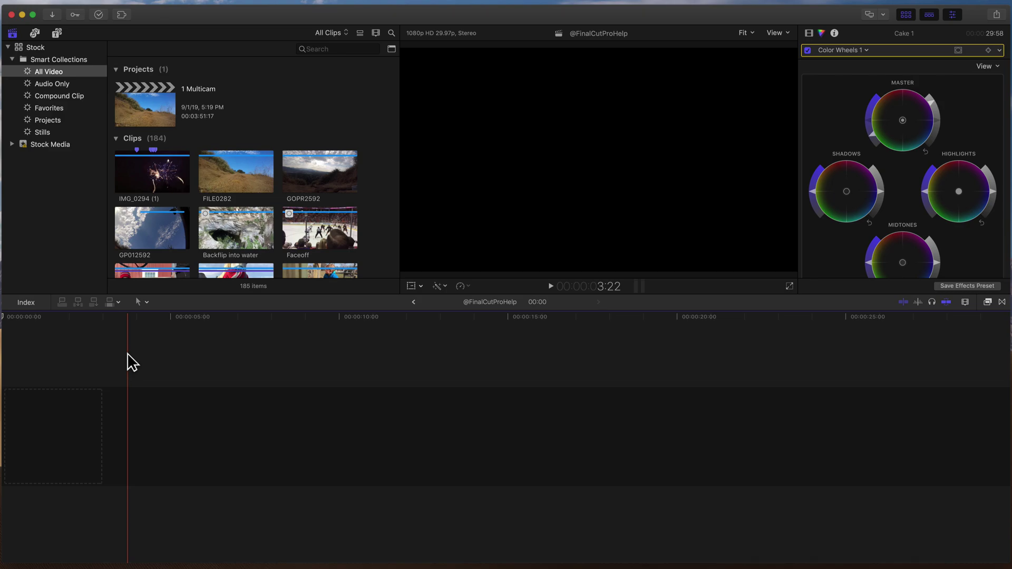
click(264, 190)
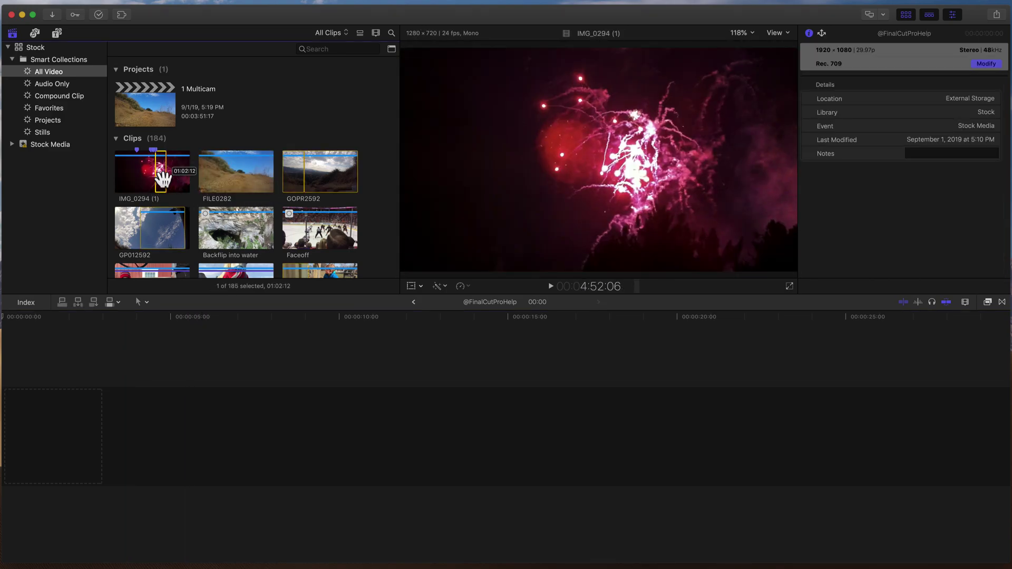
drag(165, 181, 99, 440)
click(181, 437)
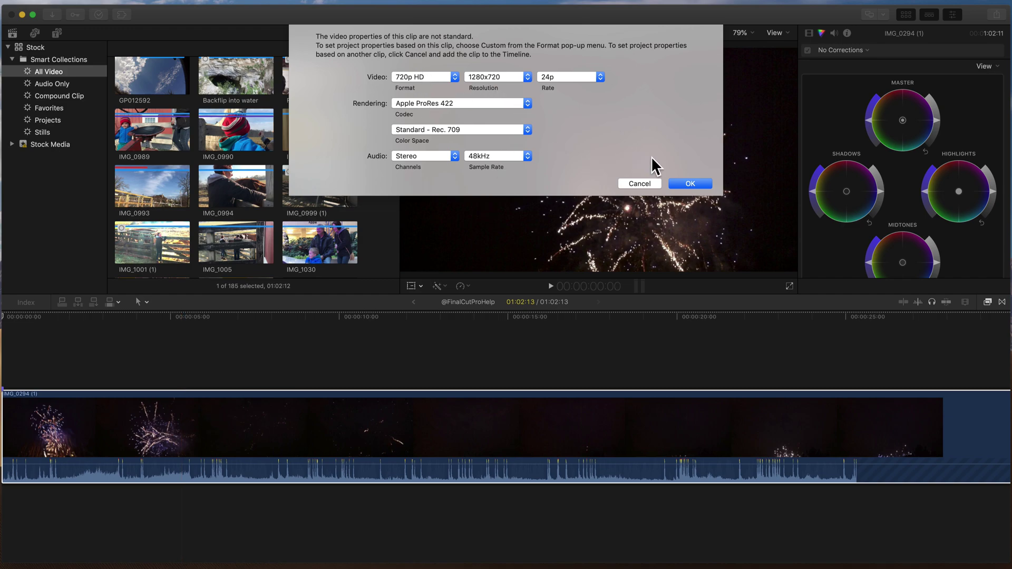
click(684, 183)
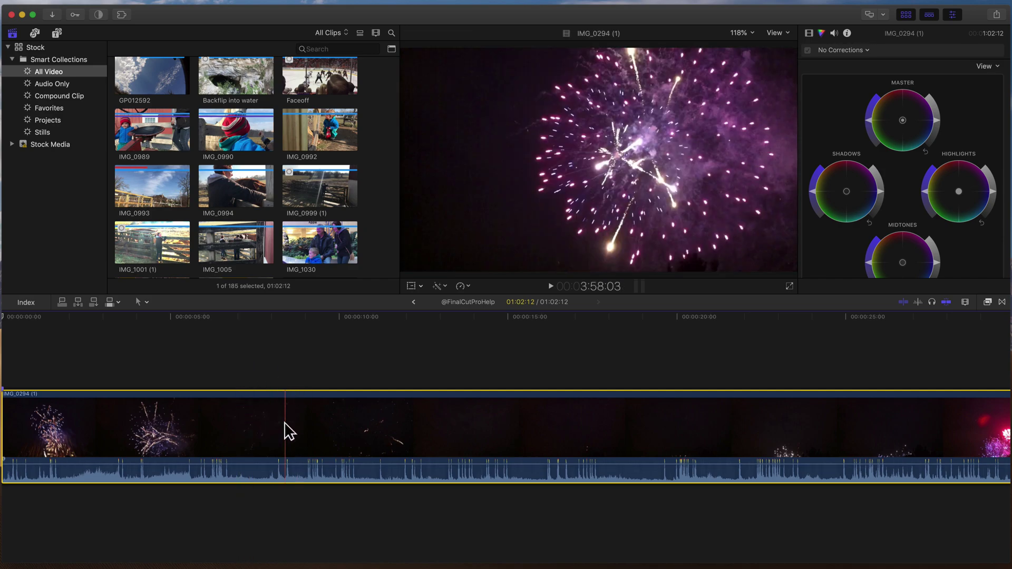
key(shift+z)
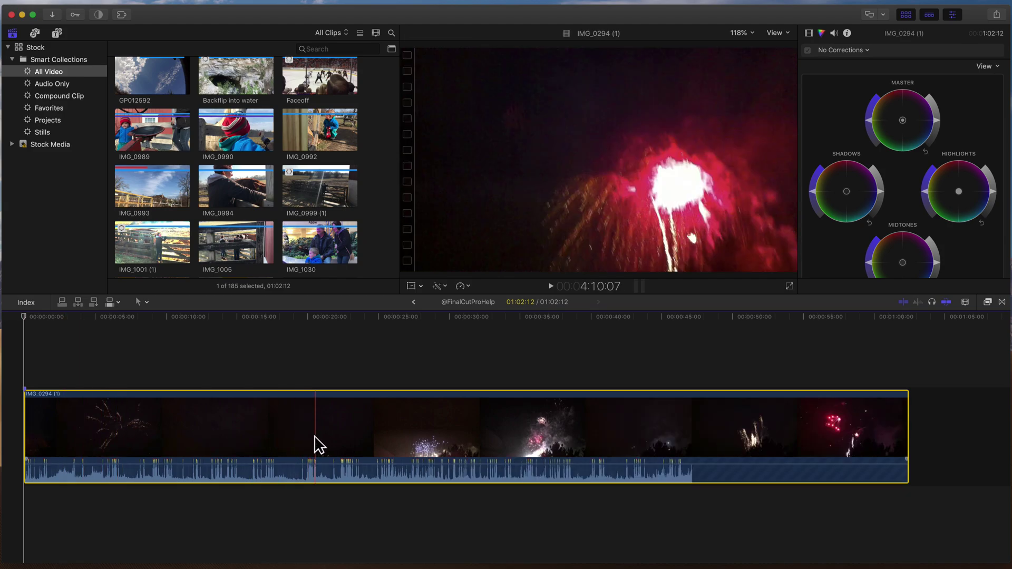
Step: Place the whole GOPR2592 landscape clip after the fireworks clip and fit the project in view
scroll(167, 131, up, 5)
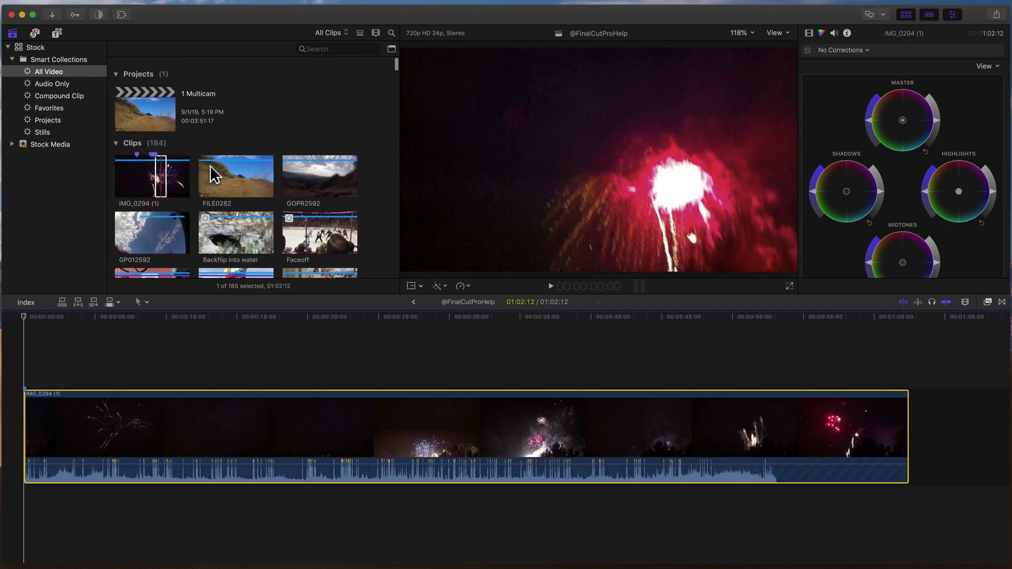
click(296, 178)
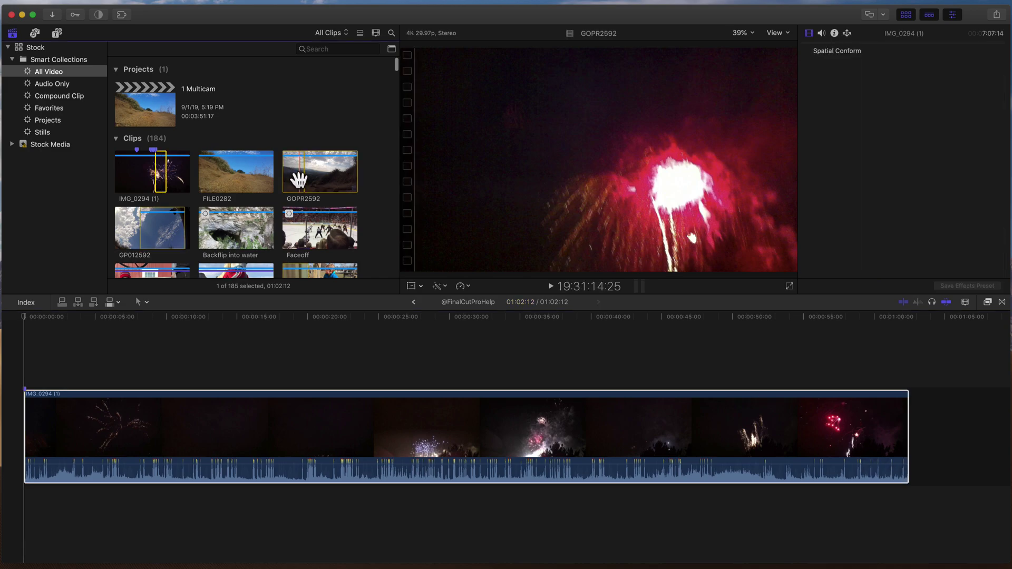
drag(310, 181, 277, 315)
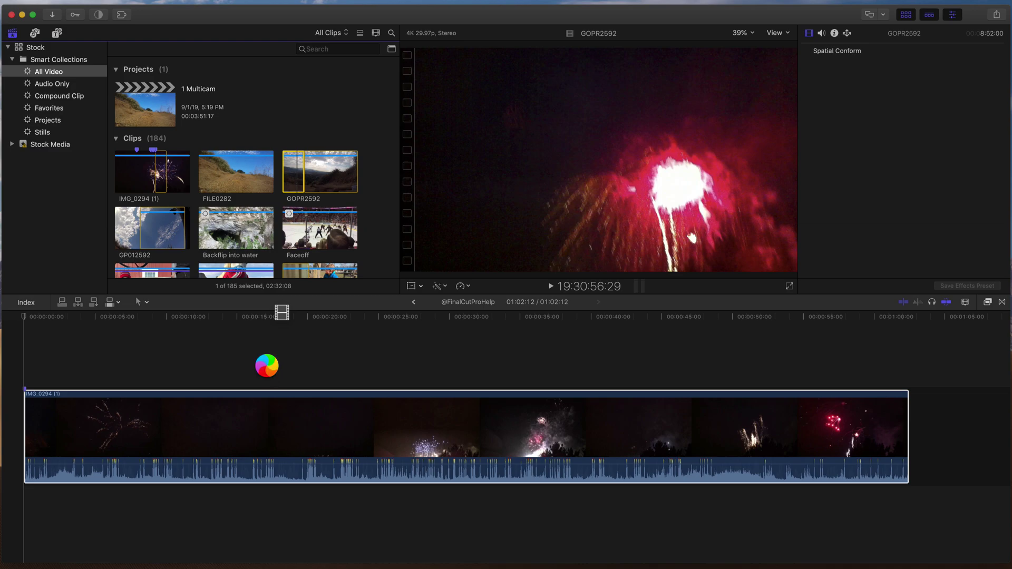
drag(884, 443, 925, 451)
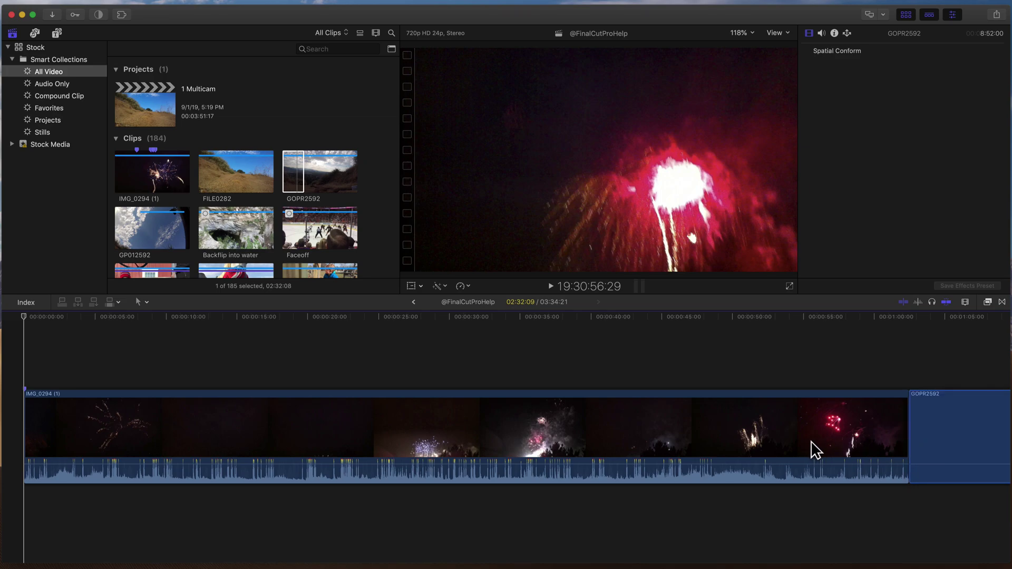
key(shift+z)
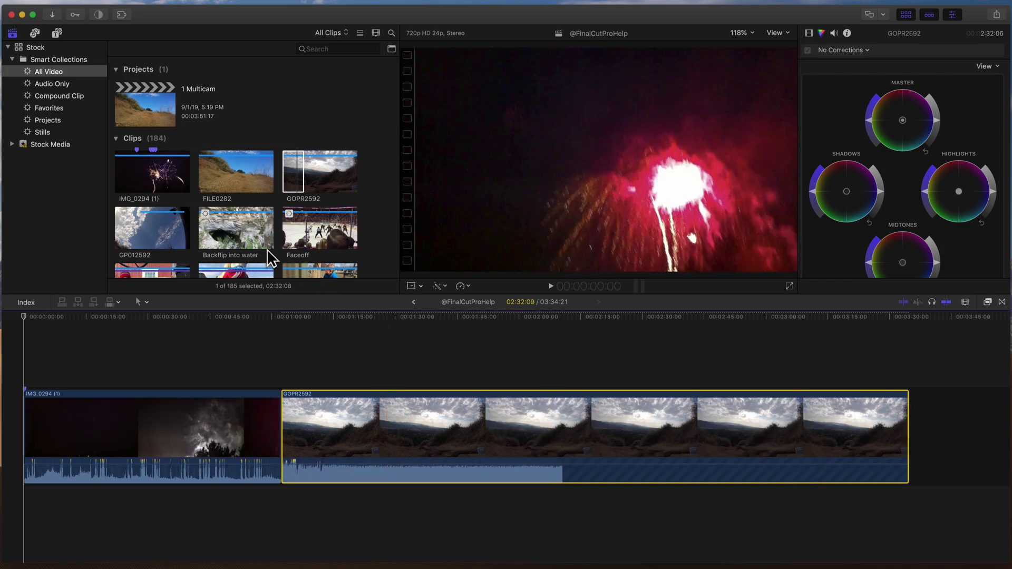
Step: Mark a short range of the Faceoff hockey clip and drop it at the project's end
key(super+1)
drag(310, 234, 331, 232)
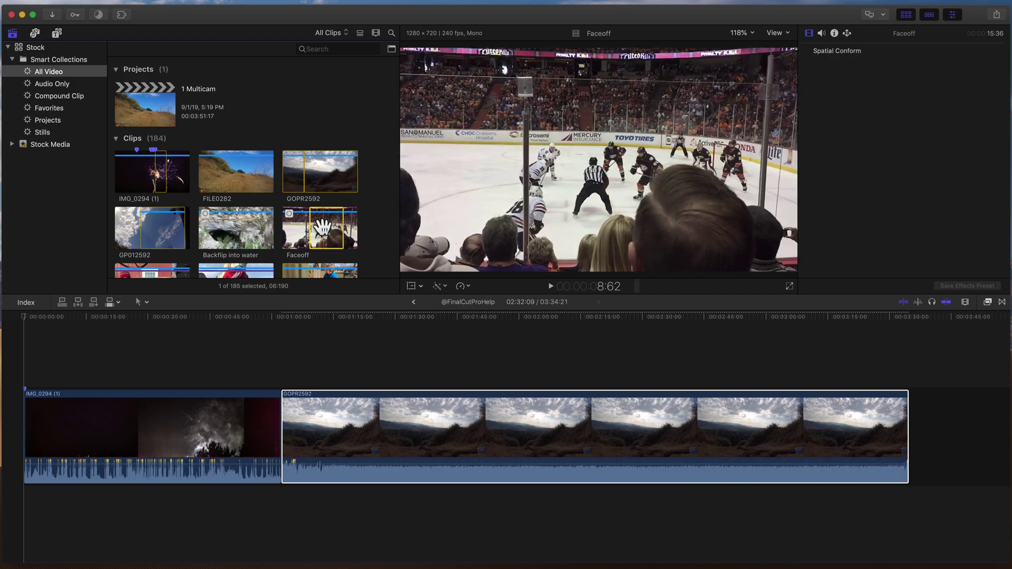
drag(323, 228, 935, 426)
key(super+6)
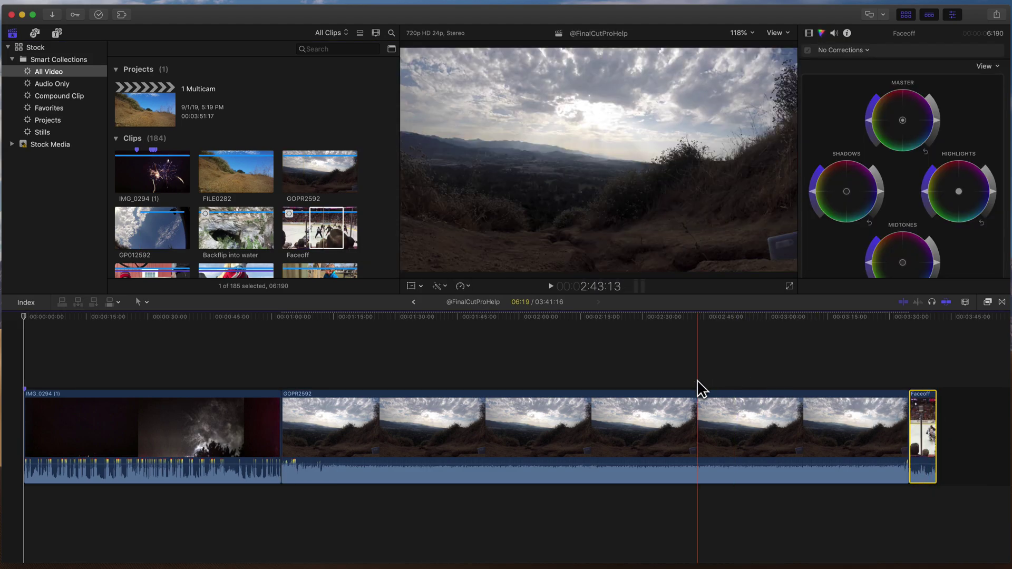
Step: Blade the fireworks clip and the GOPR2592 clip partway through
key(a)
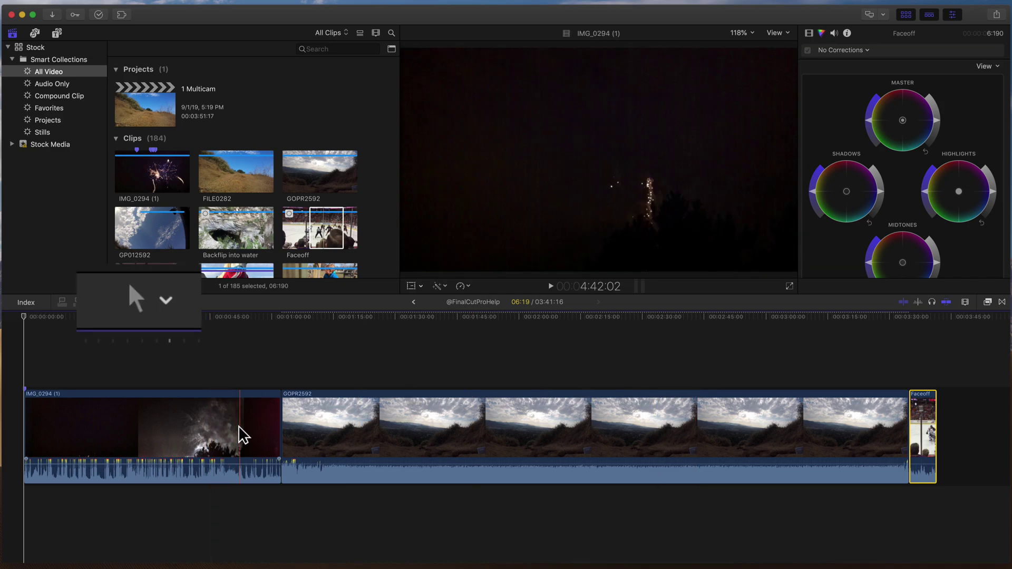
key(b)
click(146, 428)
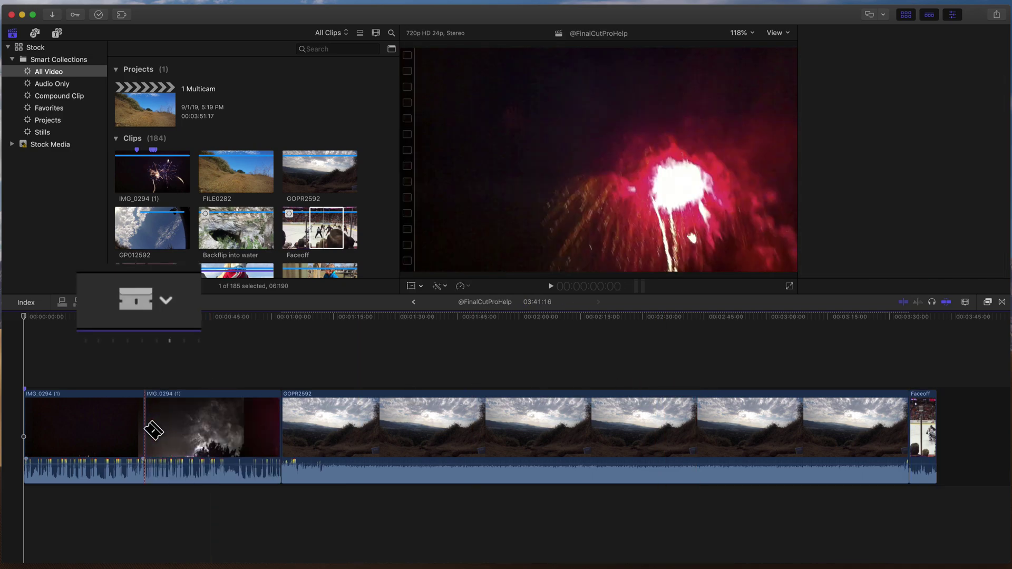
click(531, 438)
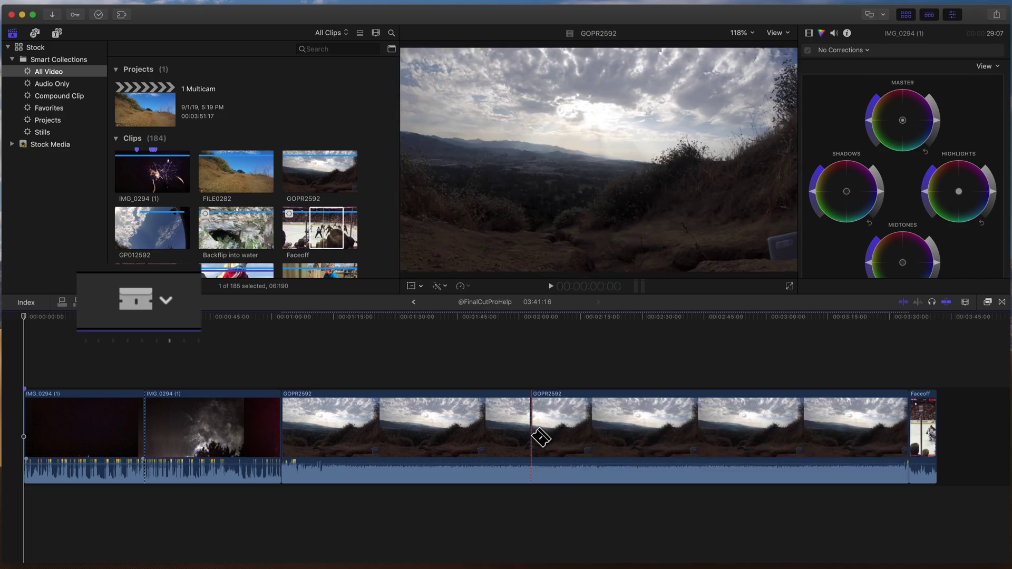
Step: Delete the later pieces of GOPR2592 and the fireworks clip, shortening the project to 01:36:16
key(a)
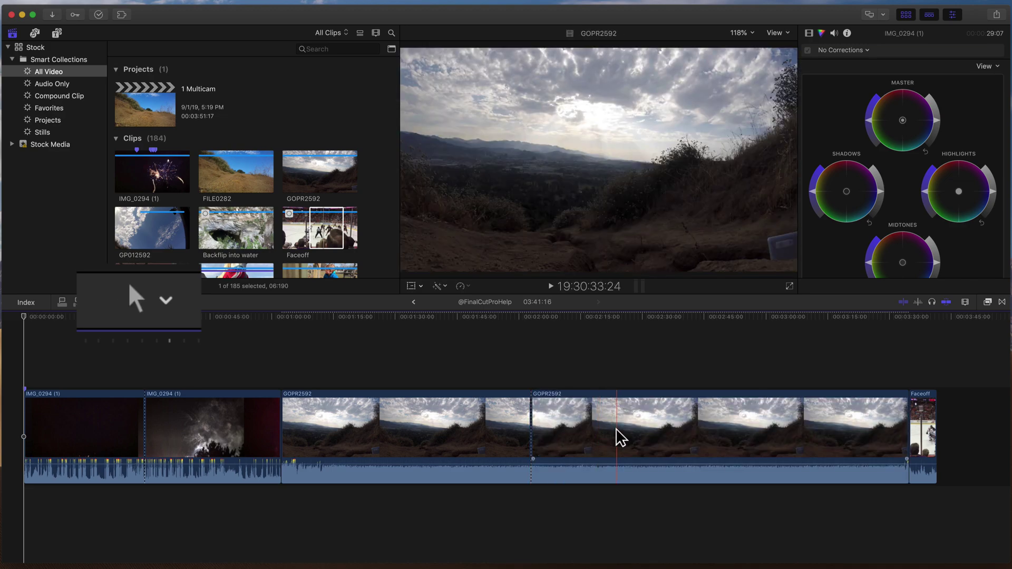
click(617, 436)
key(Delete)
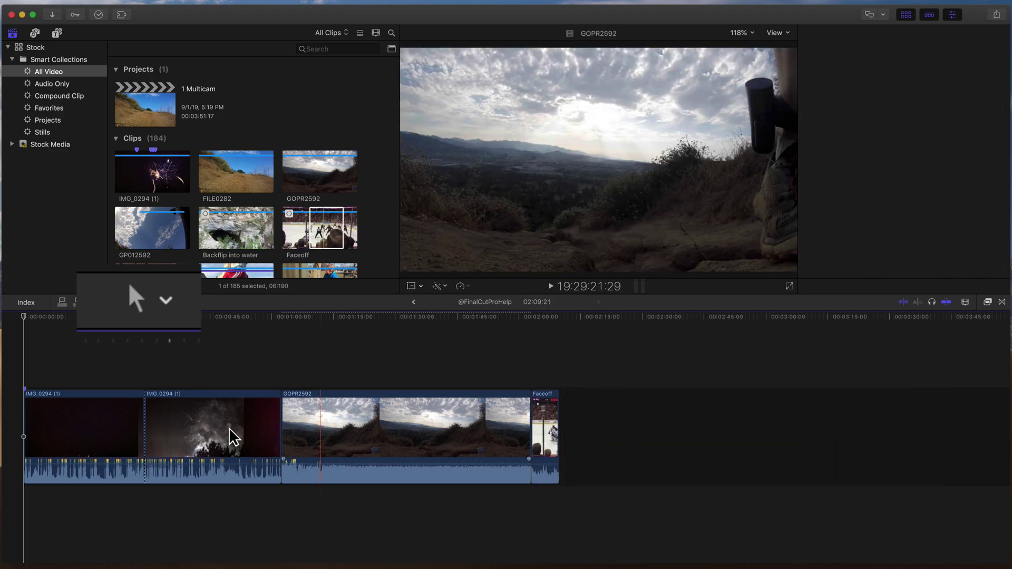
click(230, 438)
key(Delete)
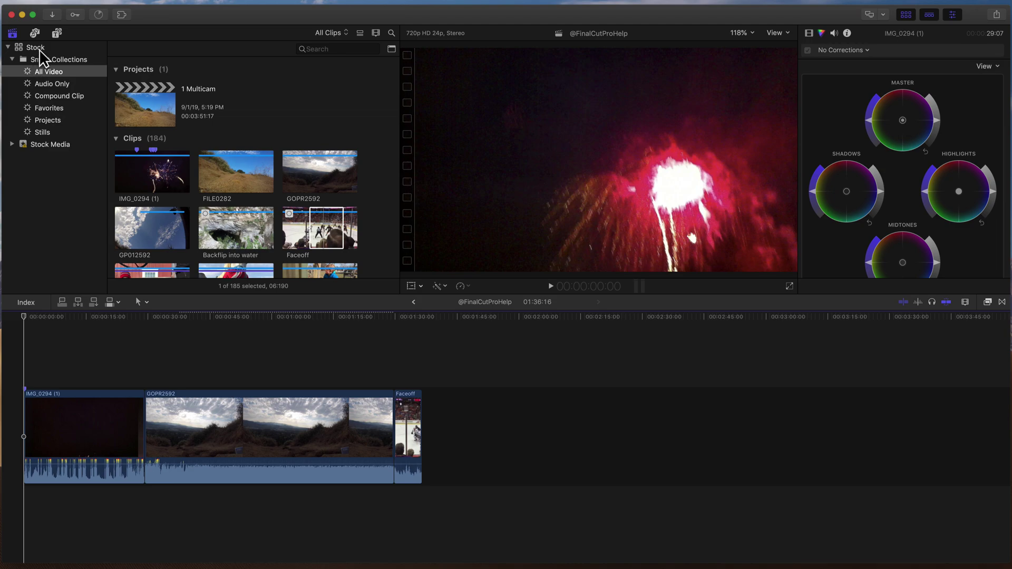
click(41, 48)
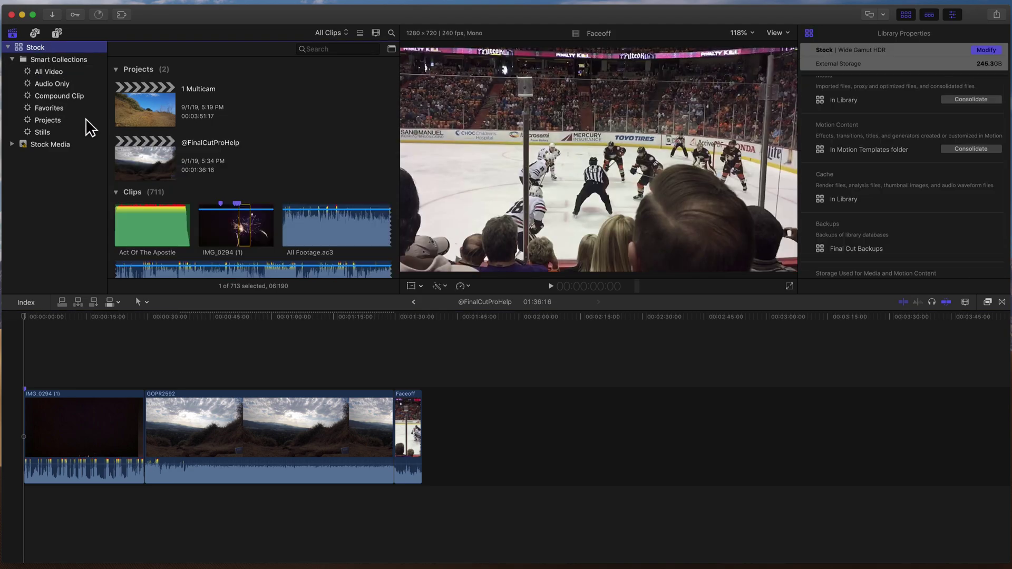
click(427, 342)
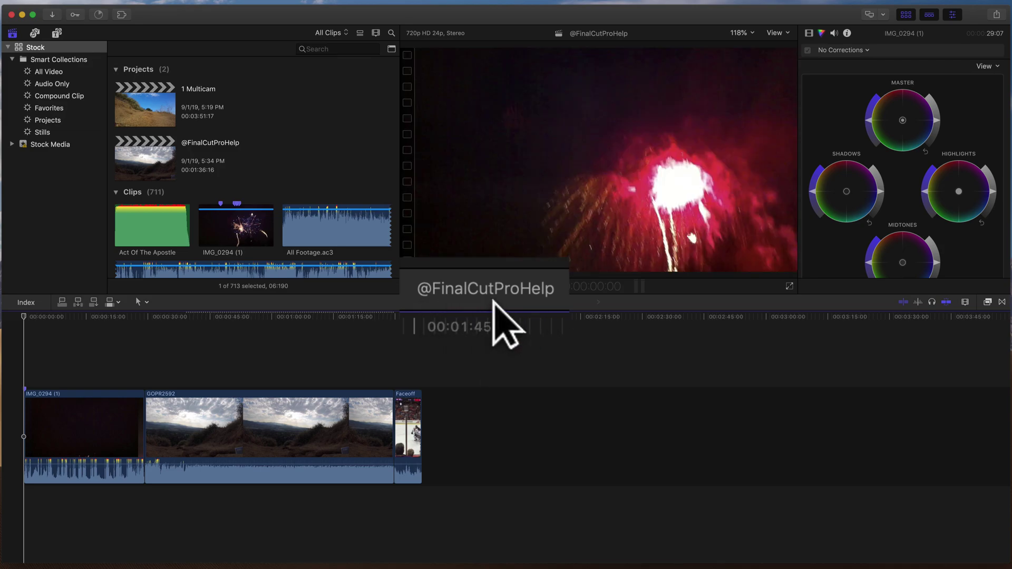
click(147, 152)
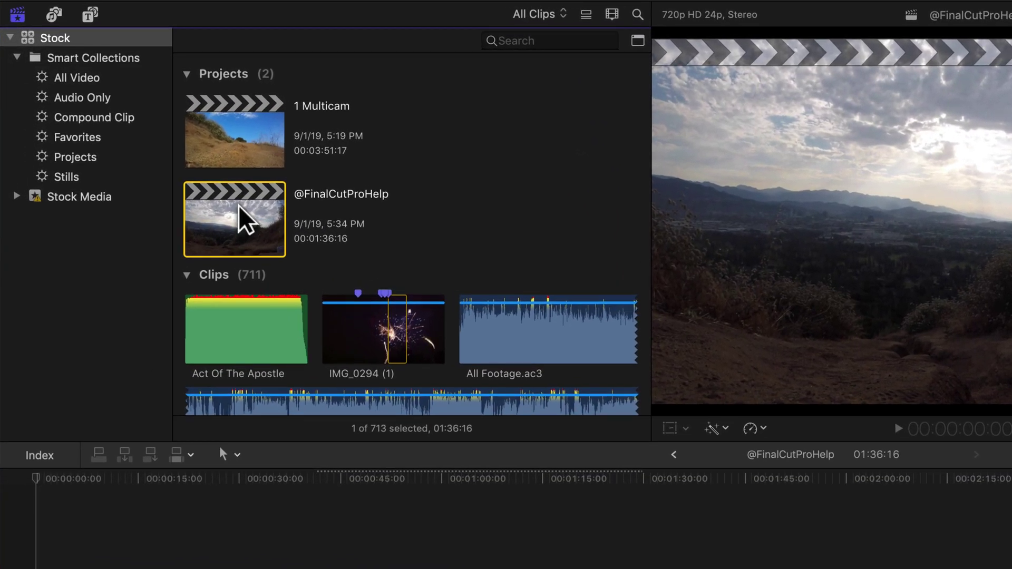
right_click(240, 208)
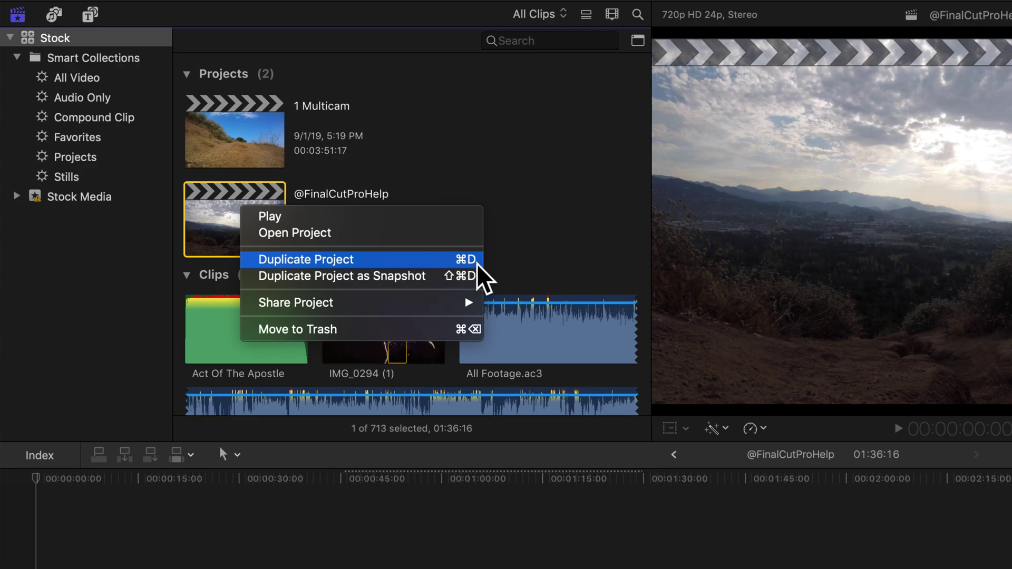
click(451, 258)
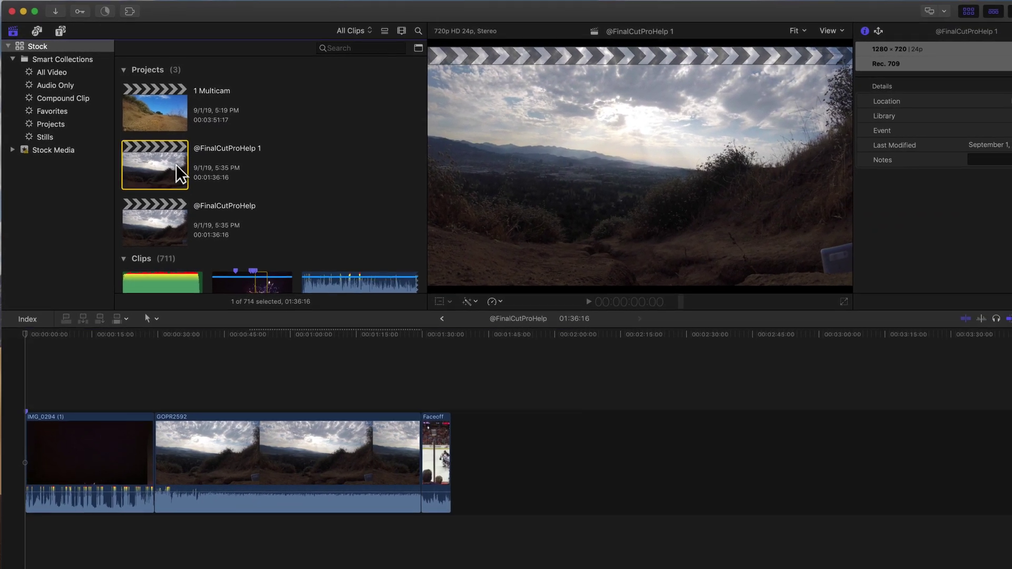
double_click(176, 165)
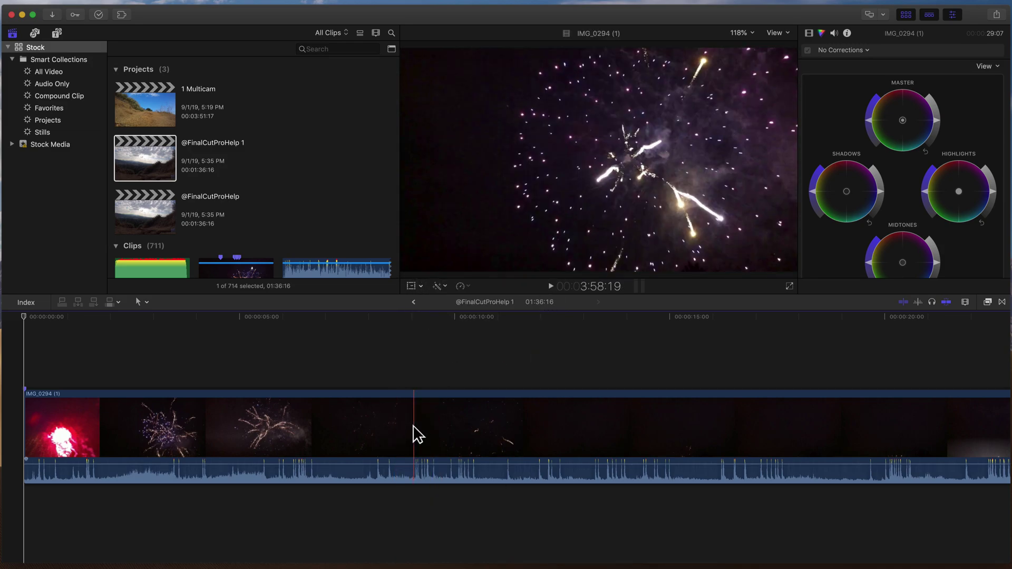
key(shift+z)
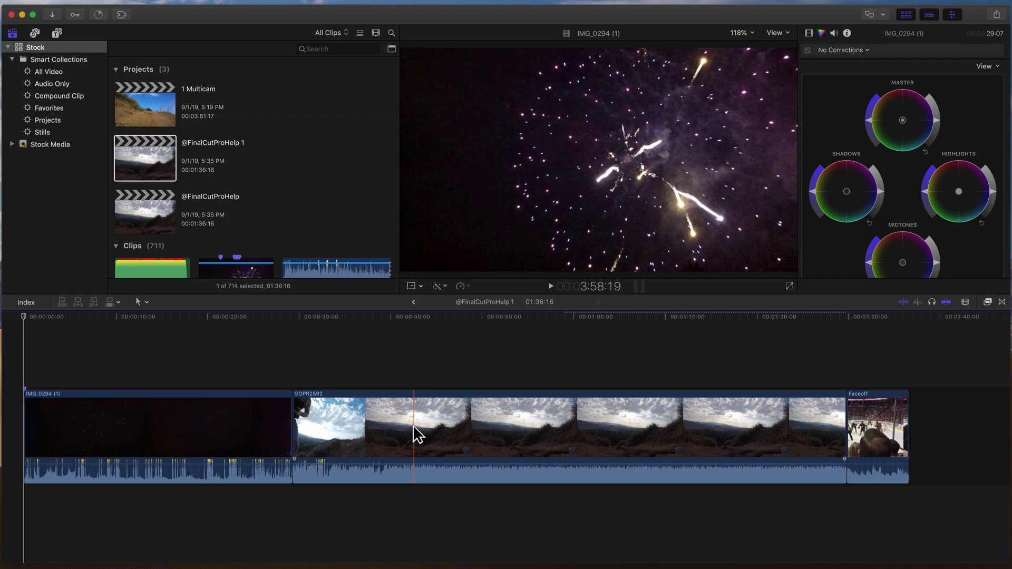
click(228, 143)
text(2n)
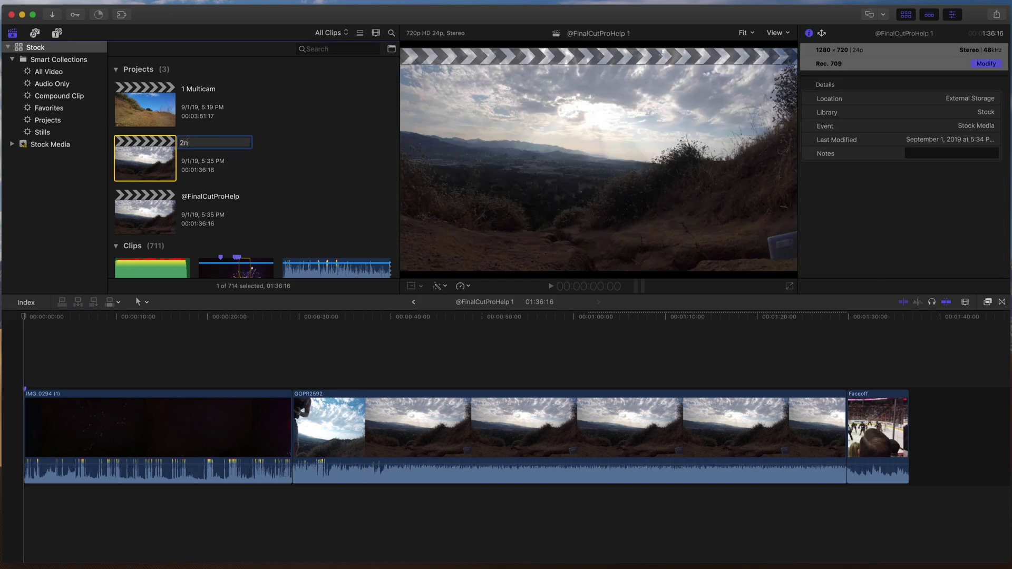
text(d Project)
key(Return)
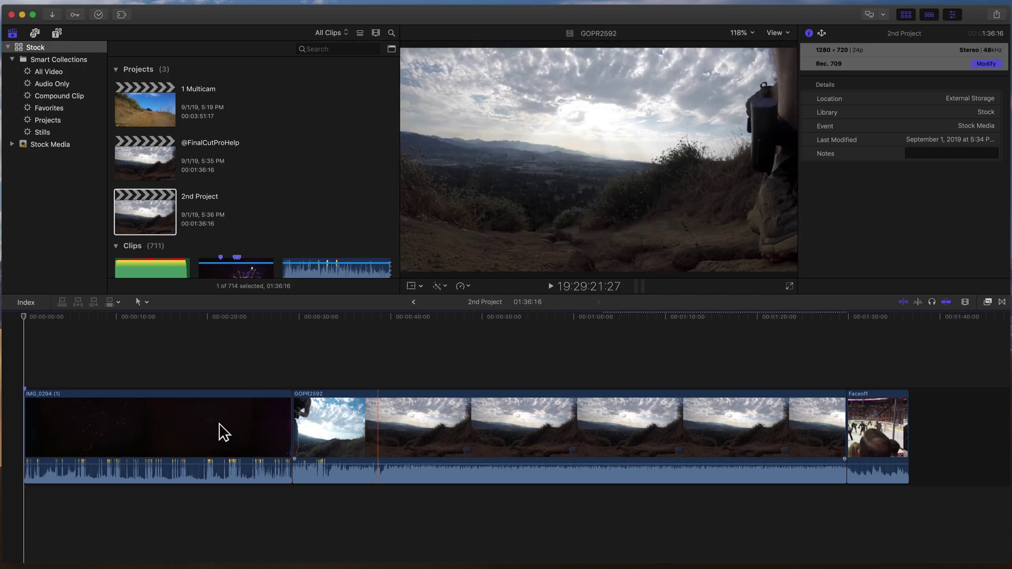
Step: Delete the IMG_0294 and Faceoff clips and trim GOPR2592 to about 15:18
click(219, 425)
key(Delete)
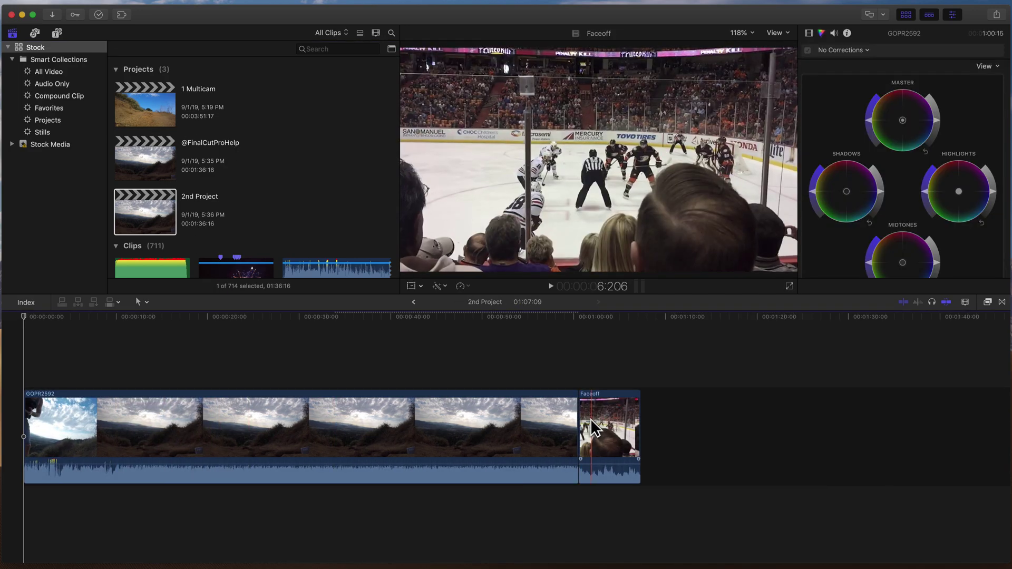
click(601, 428)
key(Delete)
drag(574, 427, 170, 429)
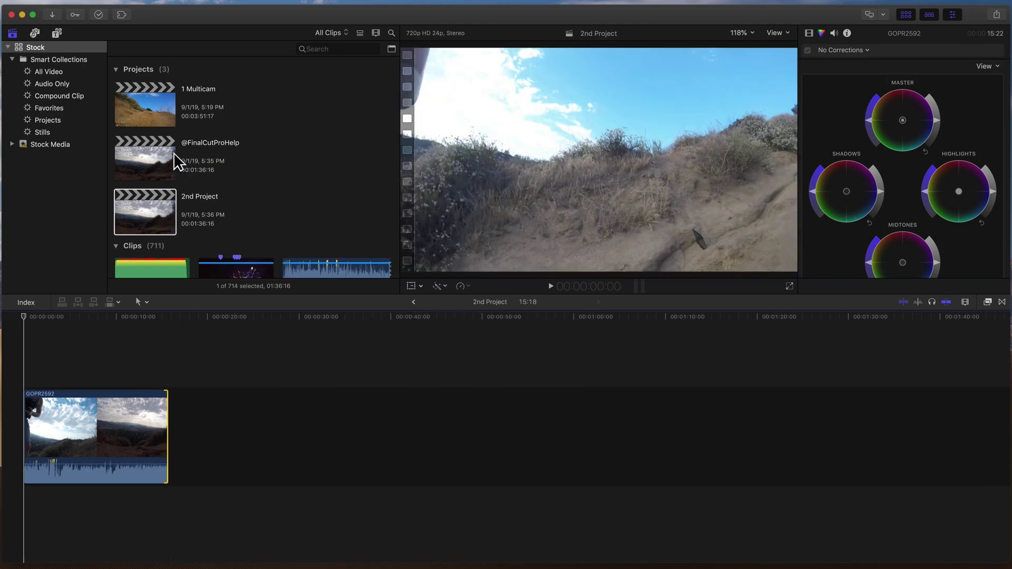
double_click(160, 157)
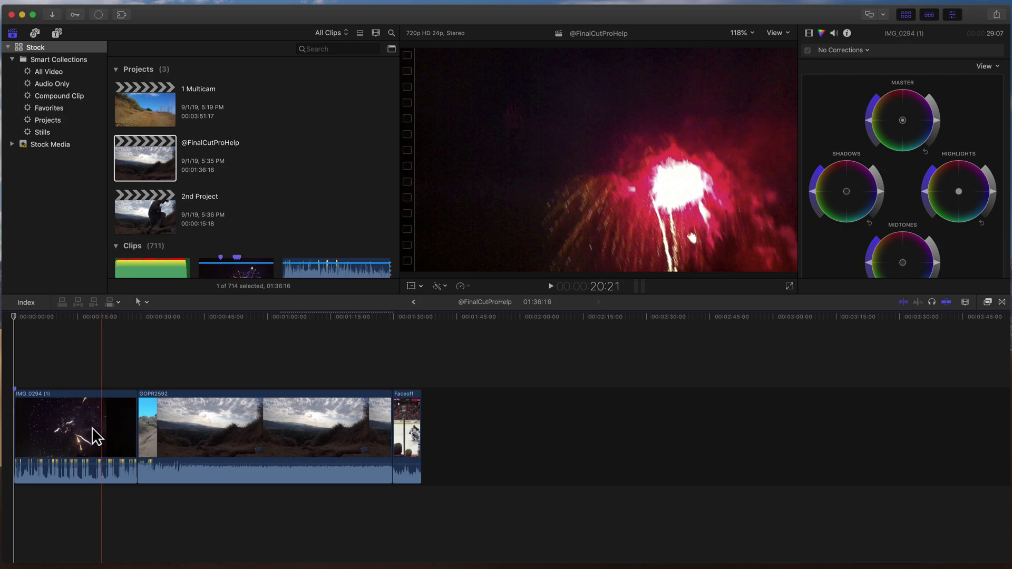
click(85, 442)
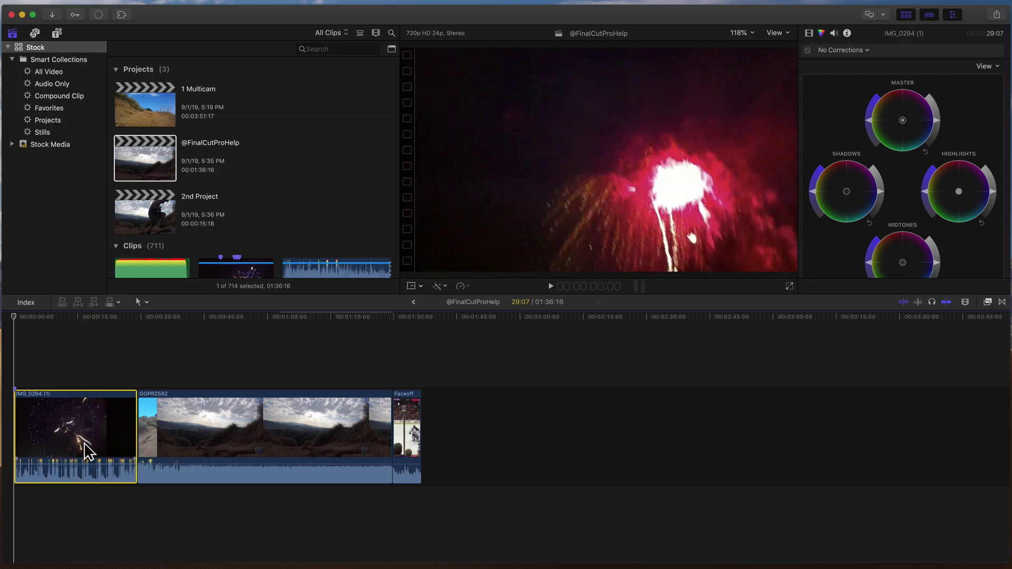
key(super+a)
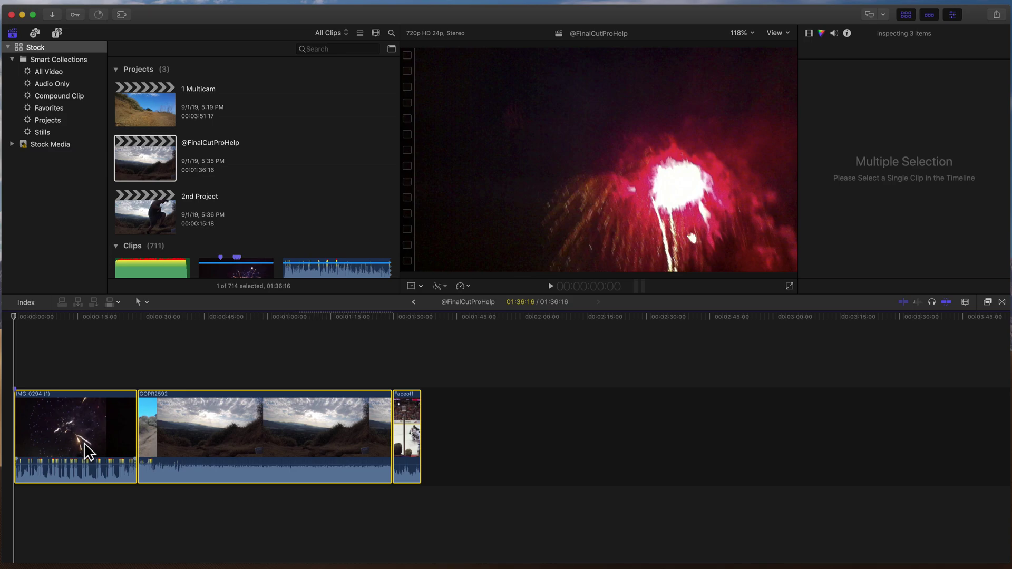
double_click(158, 204)
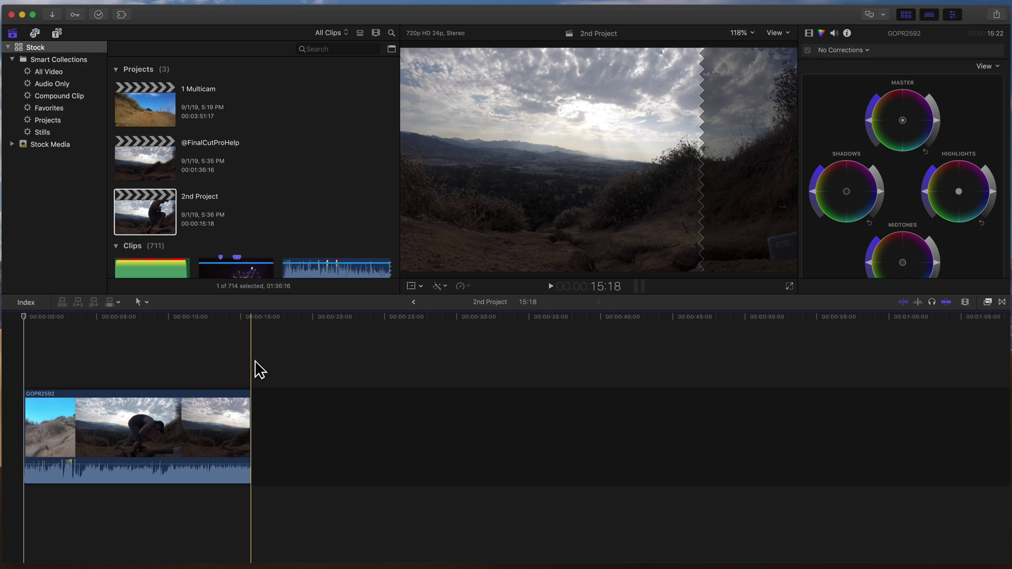
key(e)
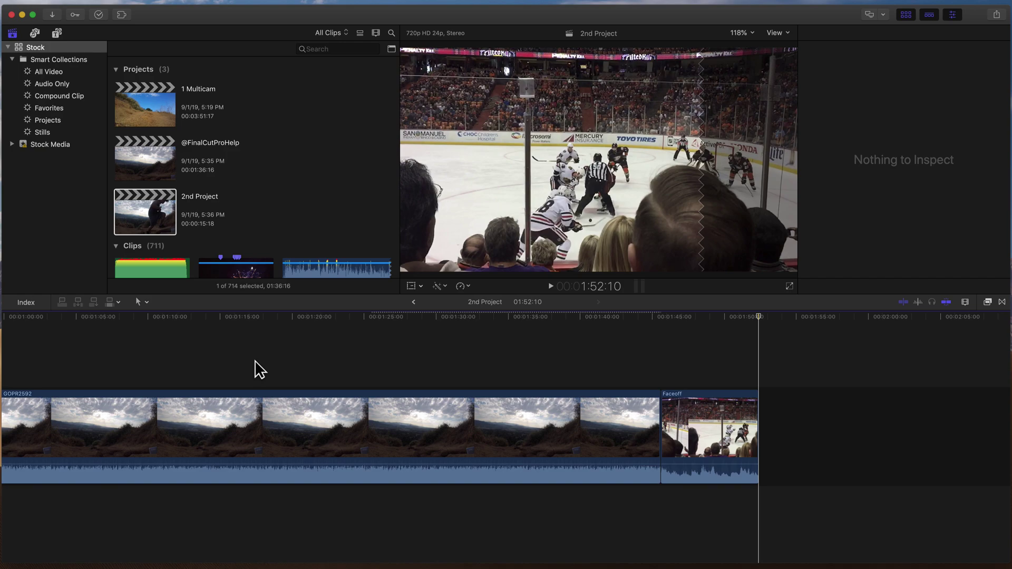
key(shift+z)
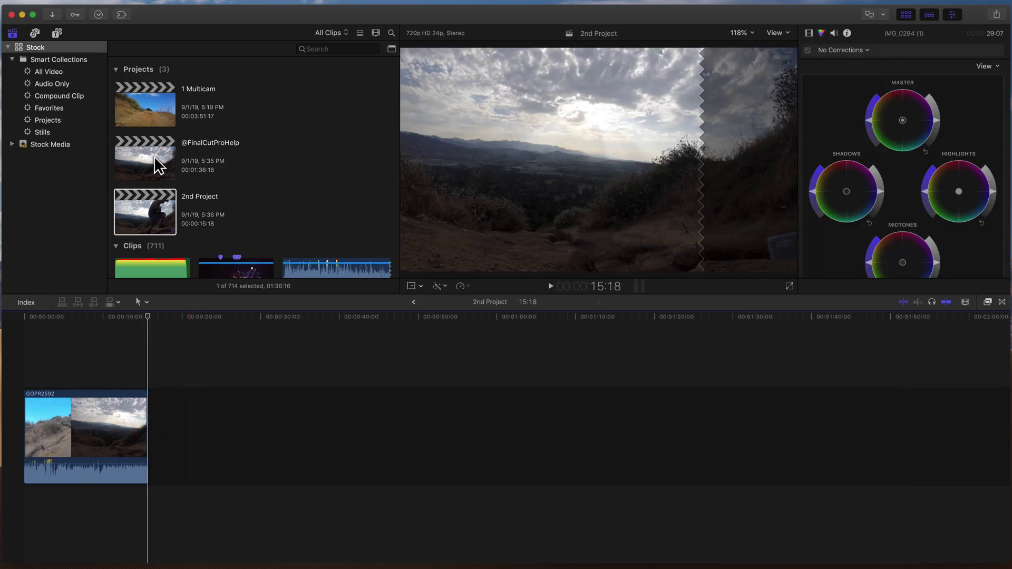
double_click(159, 167)
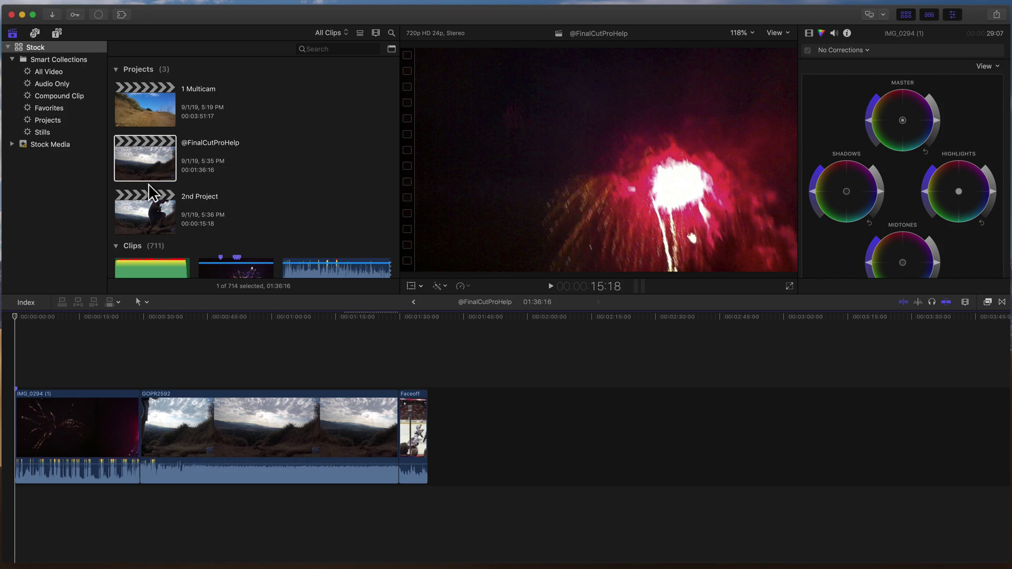
key(super+a)
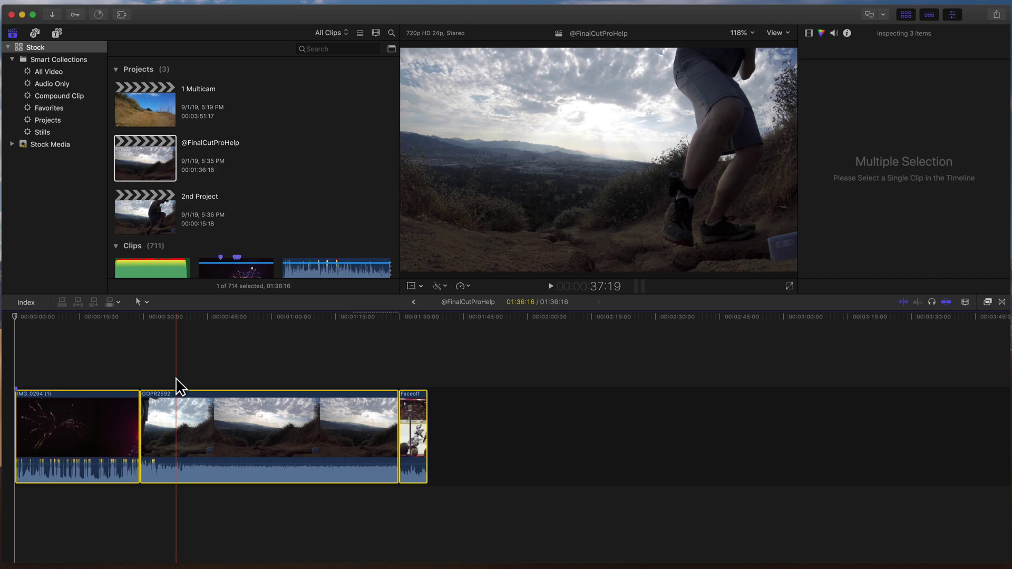
key(alt+g)
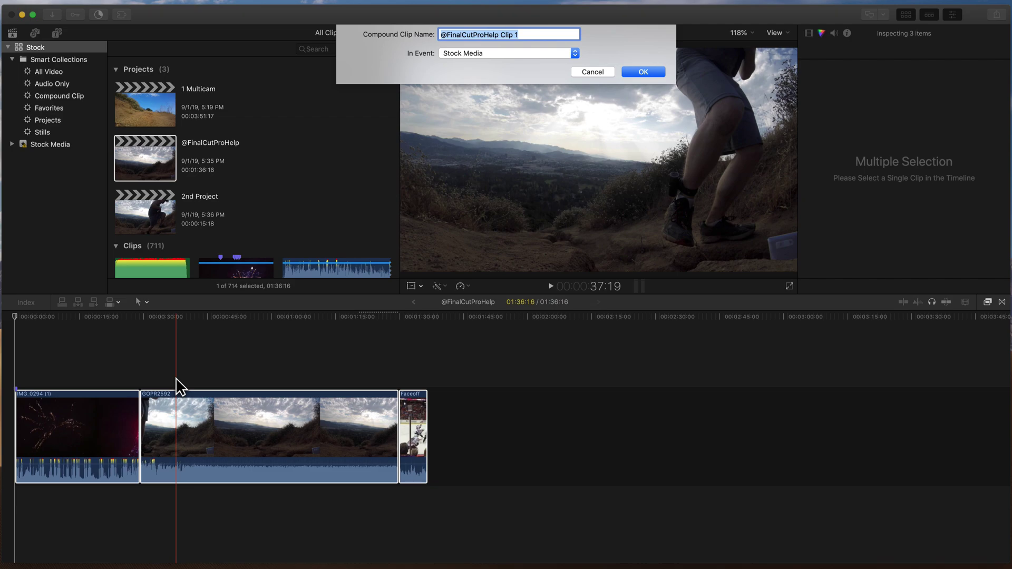
click(533, 34)
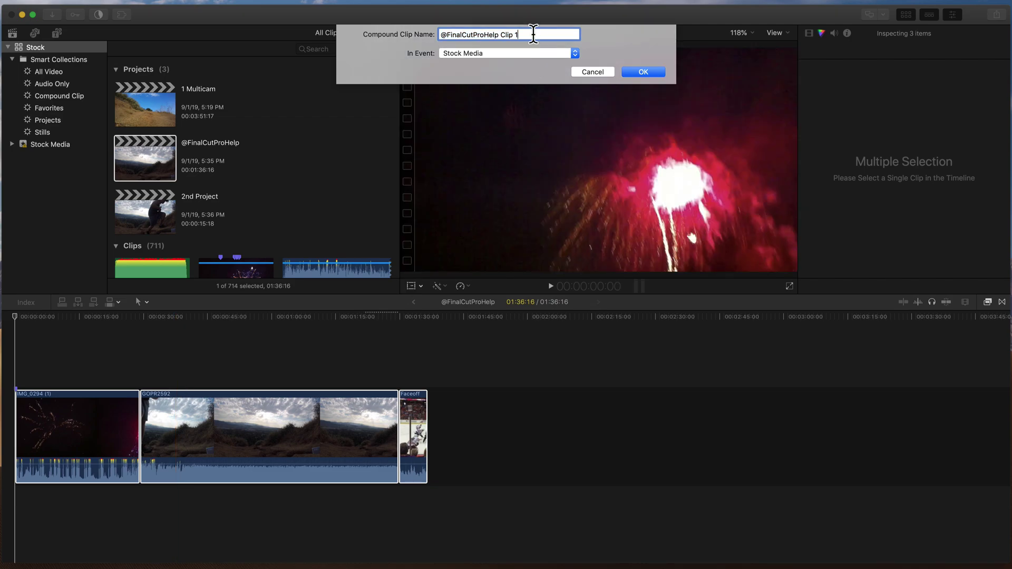
key(BackSpace)
key(BackSpace)
key(Return)
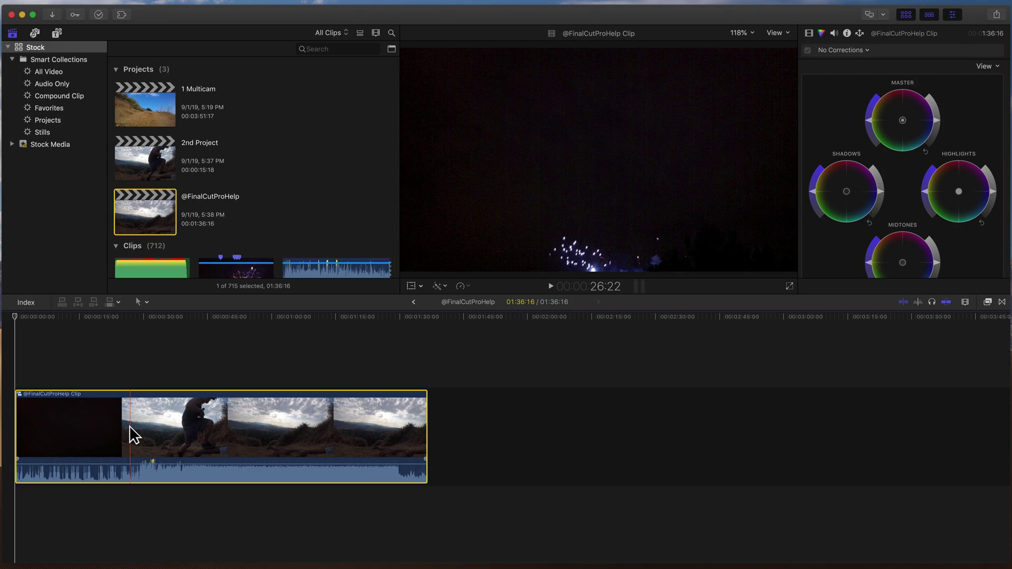
double_click(153, 169)
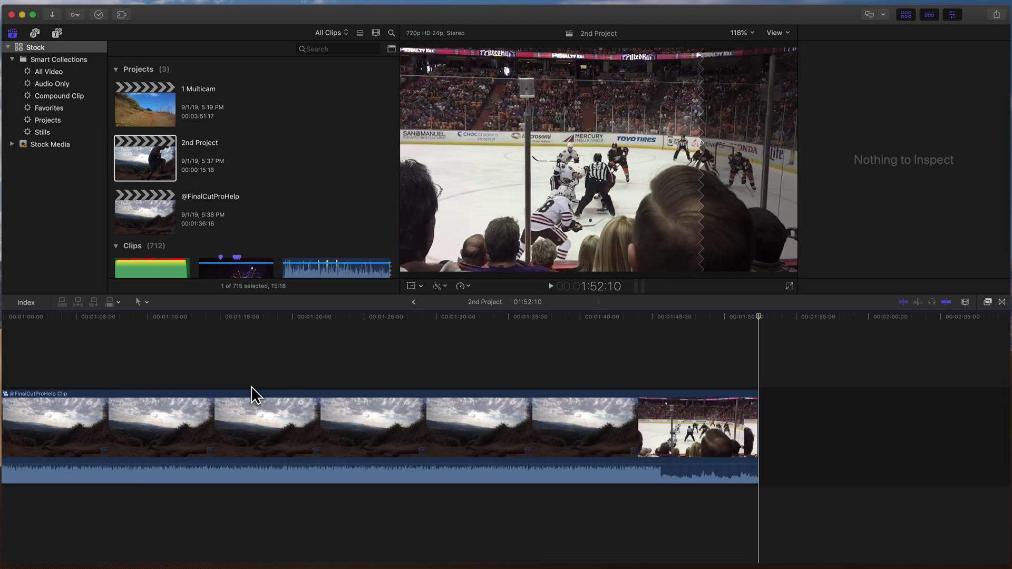
key(shift+z)
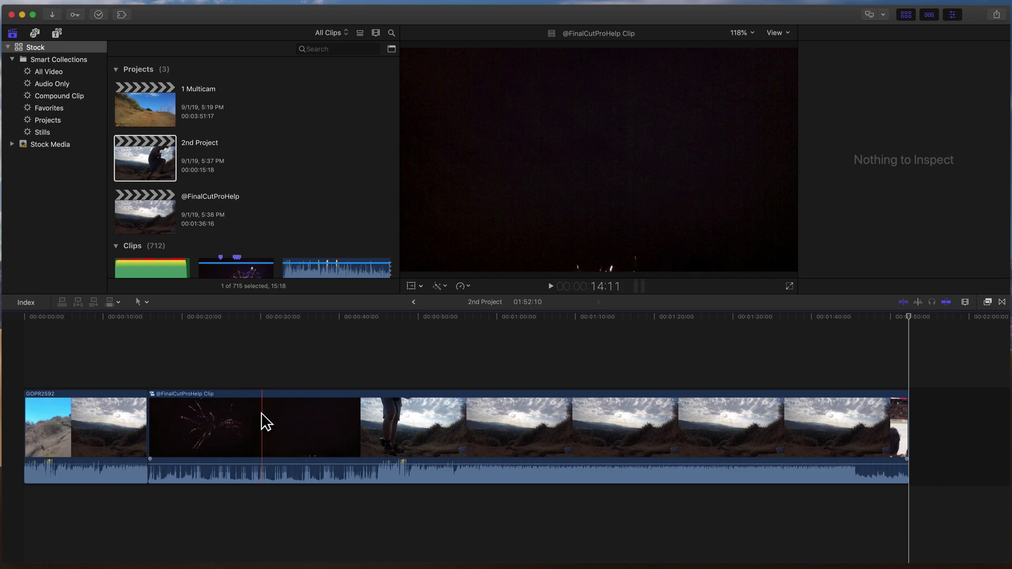
click(96, 403)
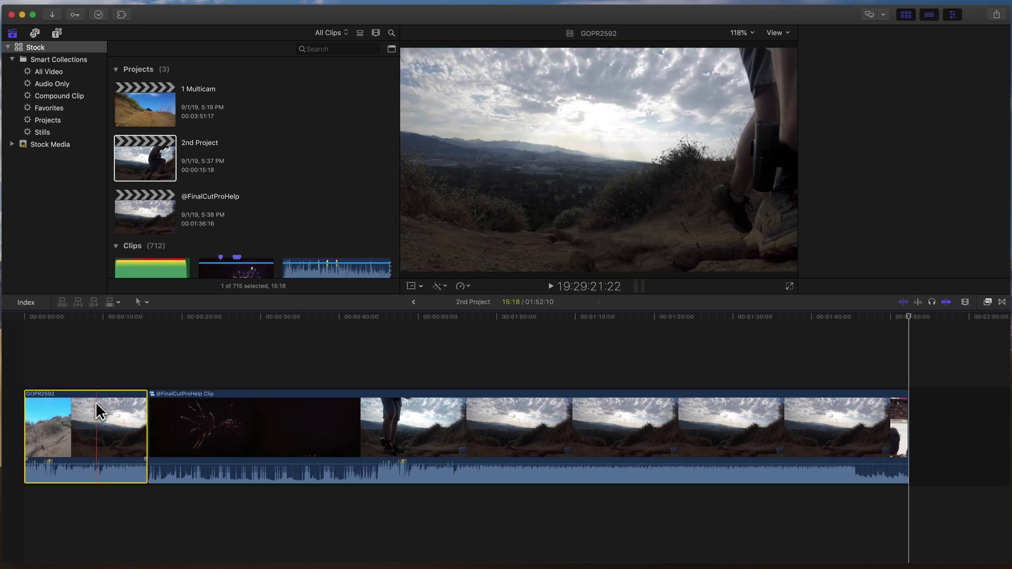
click(250, 423)
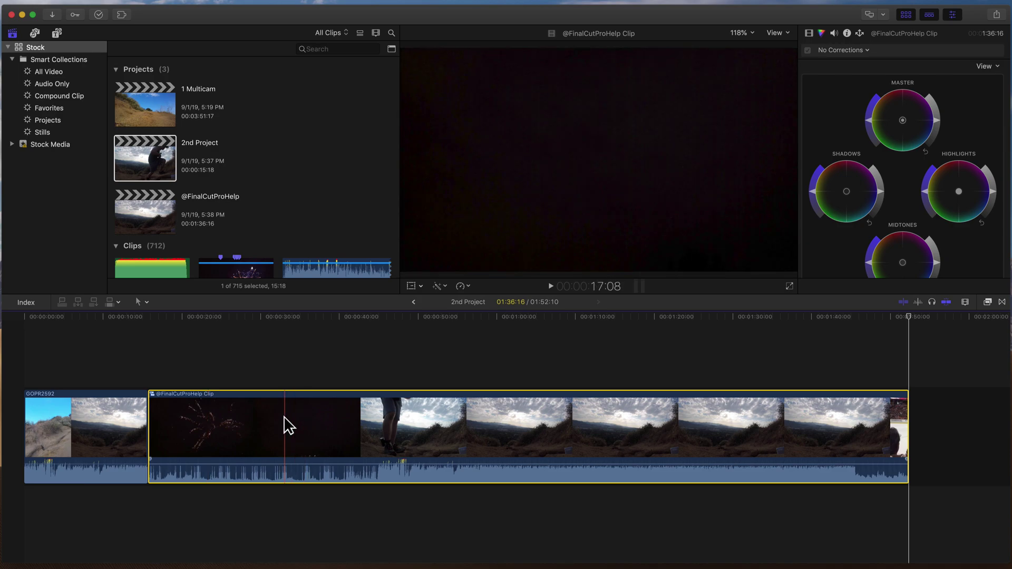
double_click(259, 418)
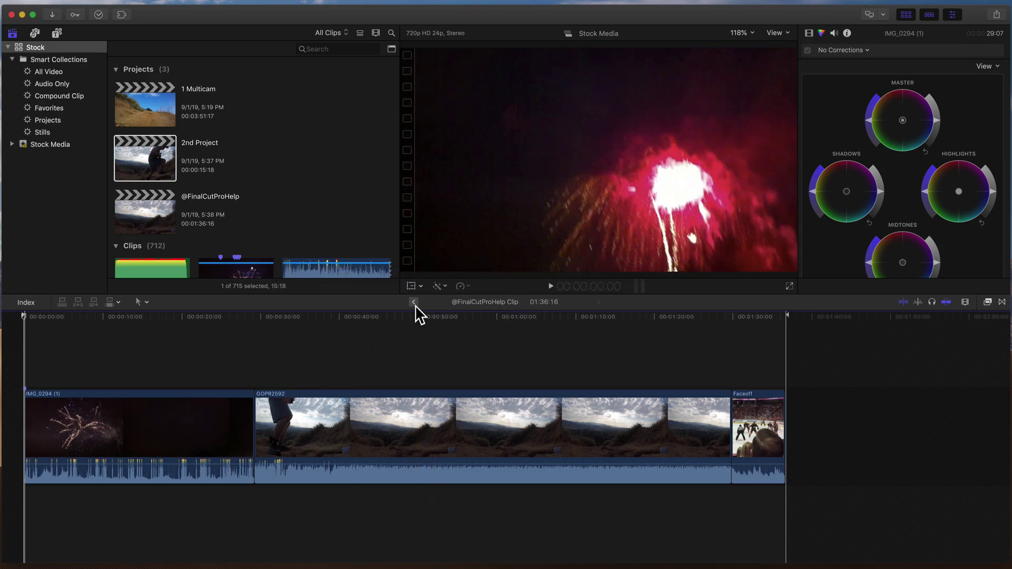
Step: Go back from the compound clip to the 2nd Project timeline running 01:52:10
click(414, 302)
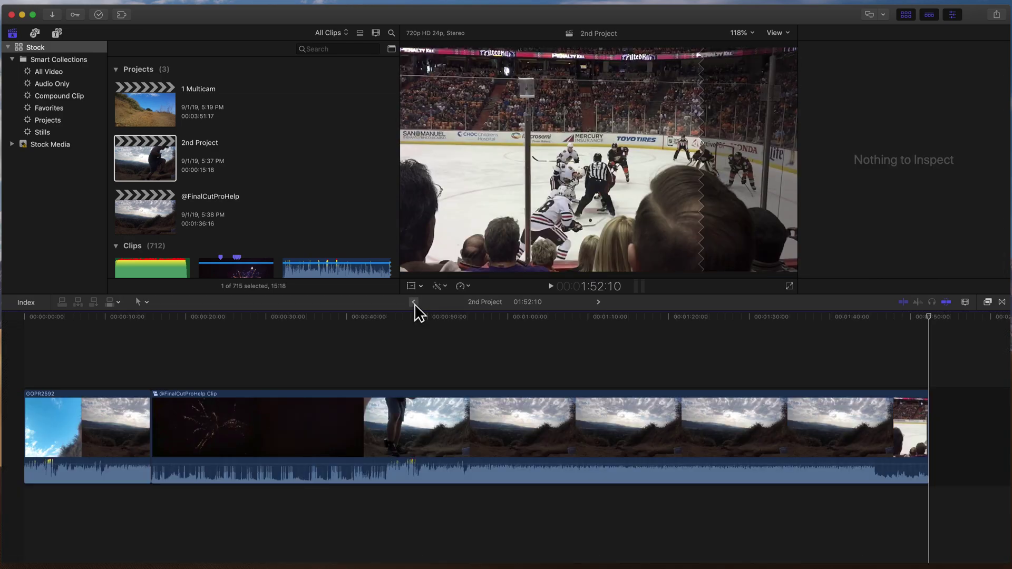